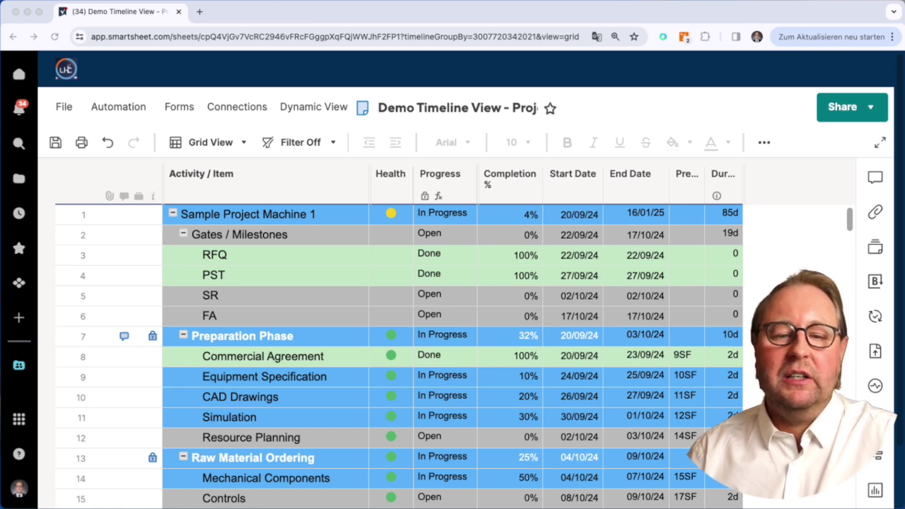
Point out the Preparation, Raw Material Ordering, Equipment Build and Delivery Acceptance phase rows, then open the views list.
left_click(283, 338)
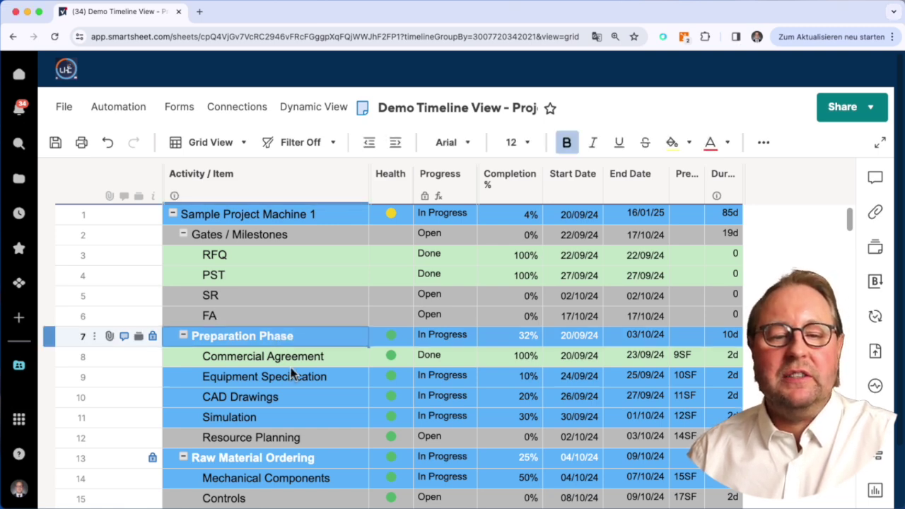
left_click(310, 459)
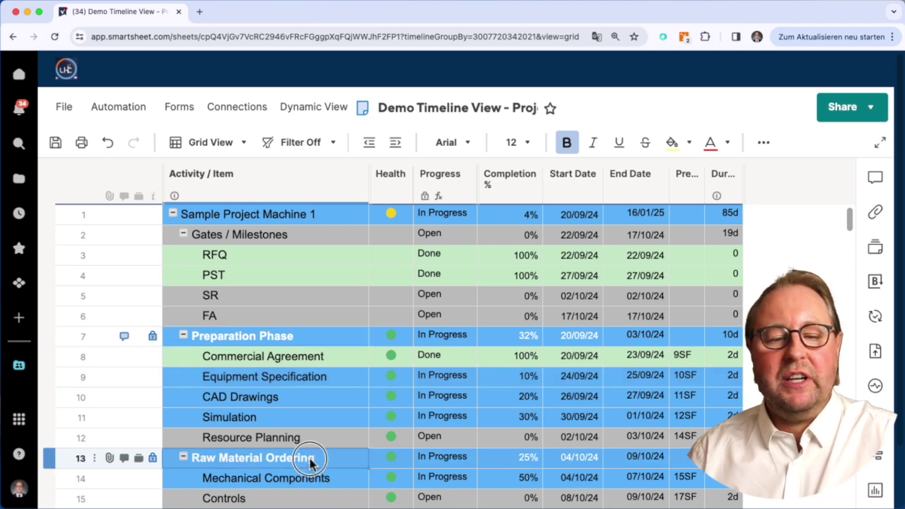
scroll(309, 461, "down", 10)
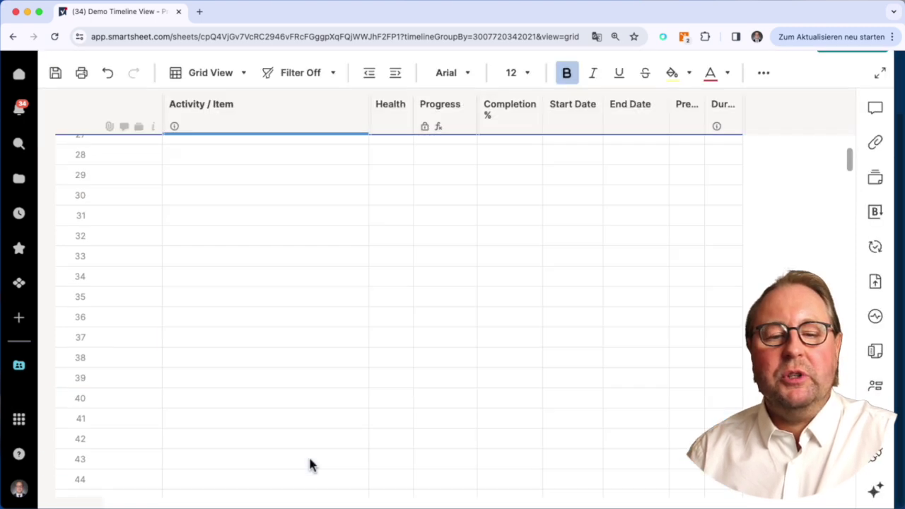
scroll(314, 412, "up", 8)
left_click(296, 400)
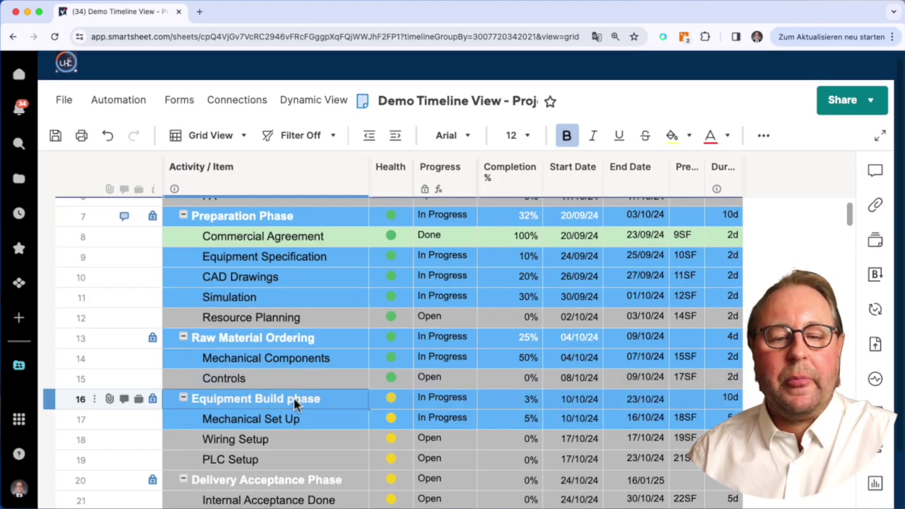
left_click(292, 484)
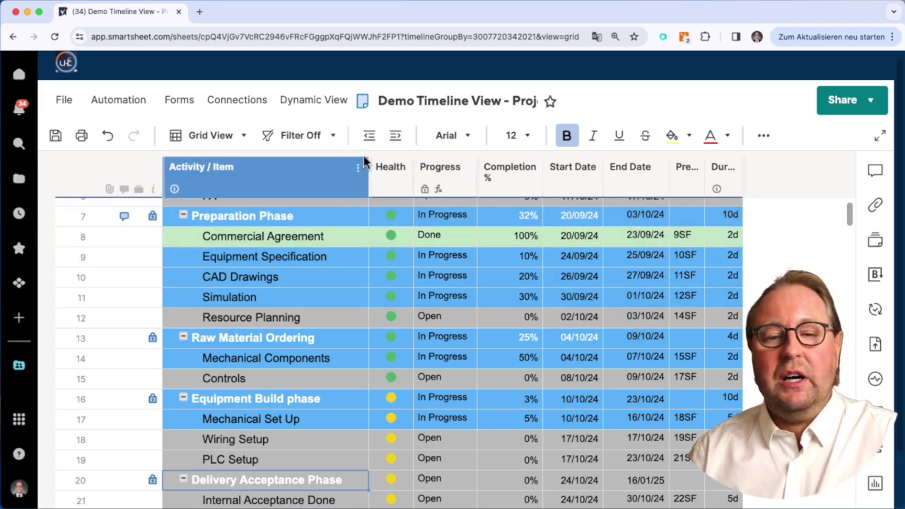
left_click(242, 138)
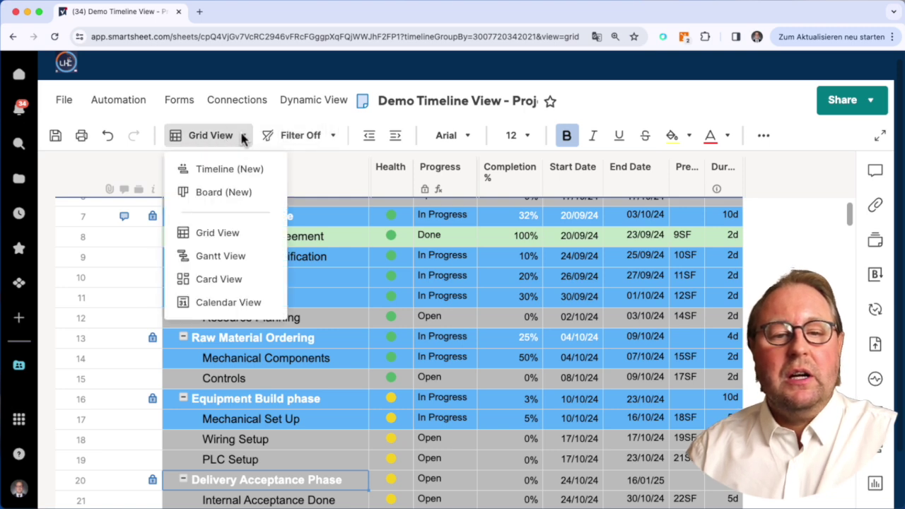
Switch to Gantt View and drag the splitter left so the chart fills the screen.
left_click(234, 258)
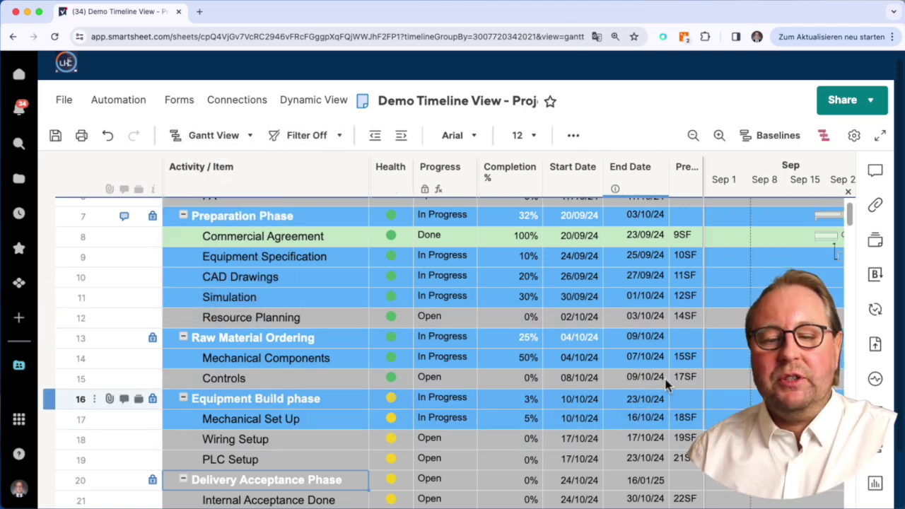
left_click_drag(549, 315, 384, 313)
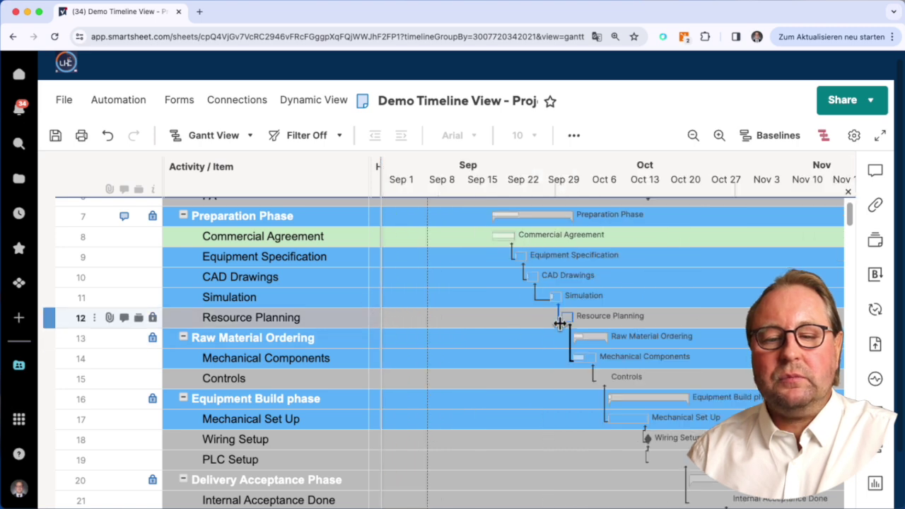
scroll(594, 238, "up", 1)
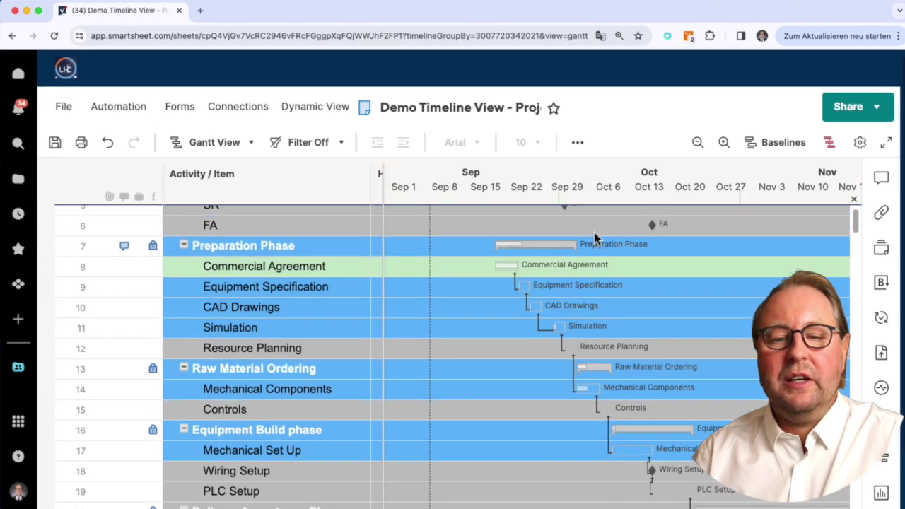
left_click(543, 286)
scroll(543, 286, "up", 2)
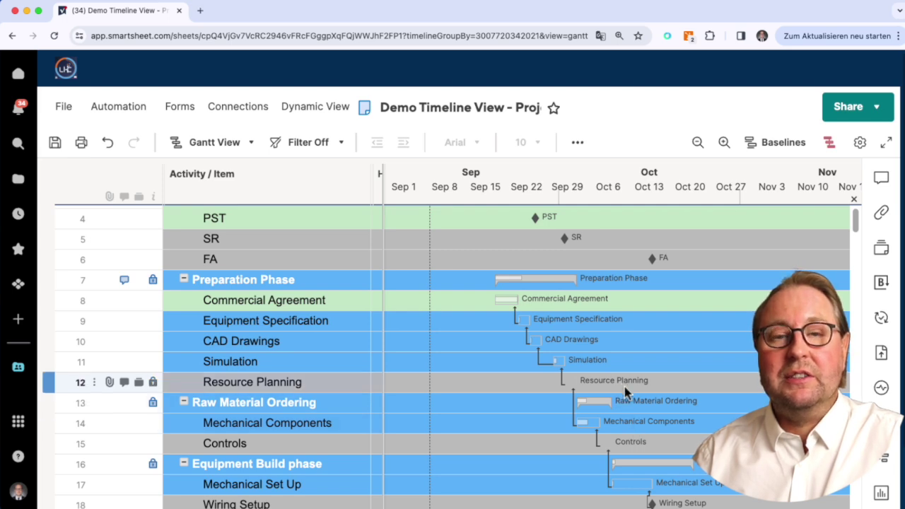
scroll(634, 349, "down", 5)
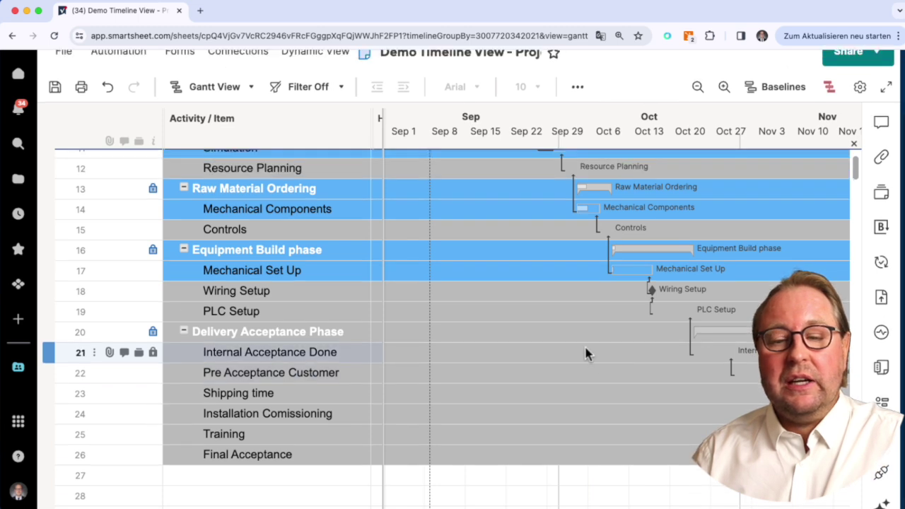
Look over the Gantt chart tasks, then switch the sheet to the new Timeline view.
left_click(655, 362)
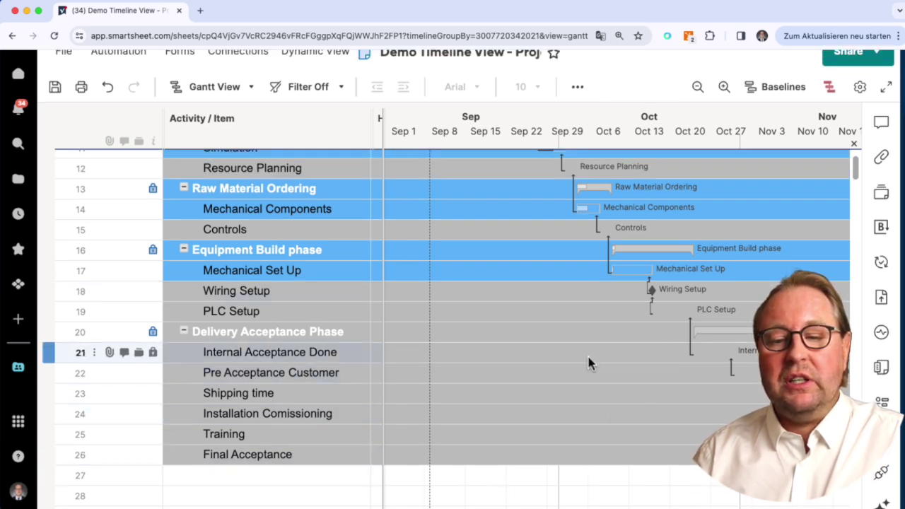
left_click(613, 354)
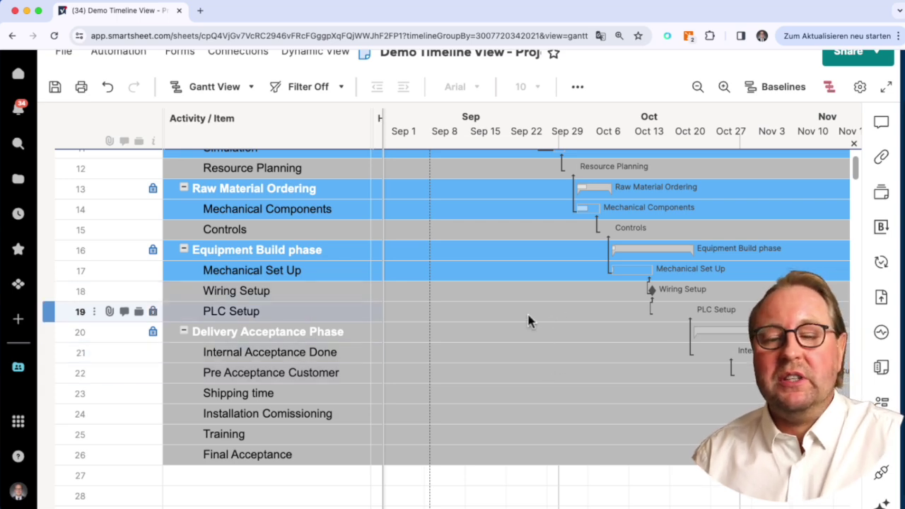
scroll(530, 320, "up", 3)
scroll(529, 320, "up", 3)
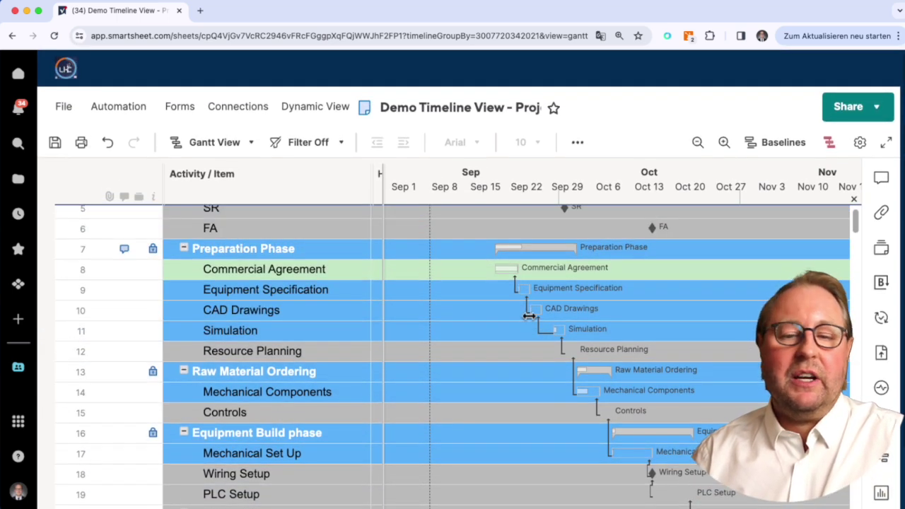
scroll(529, 317, "up", 3)
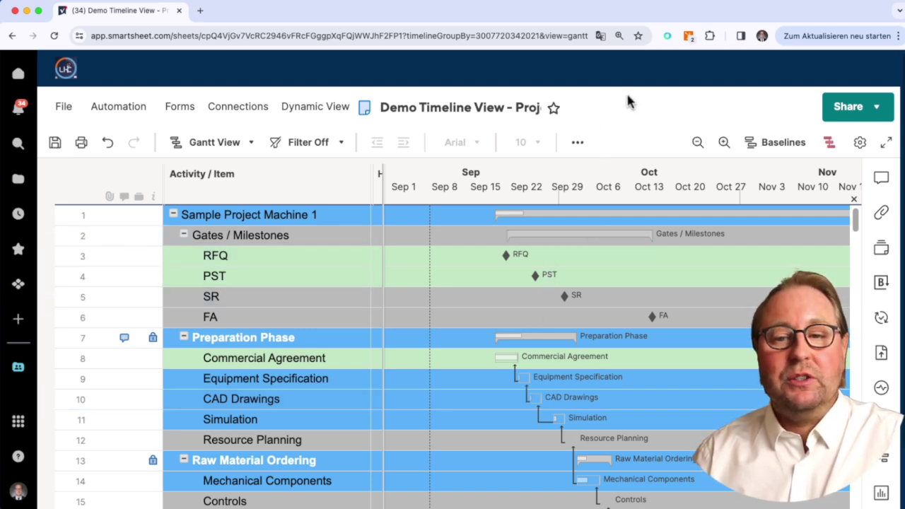
left_click(247, 144)
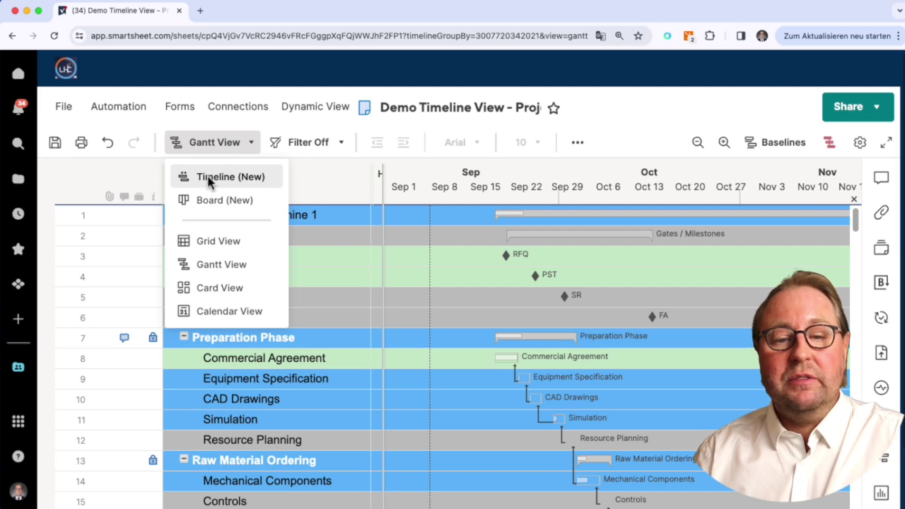
left_click(209, 180)
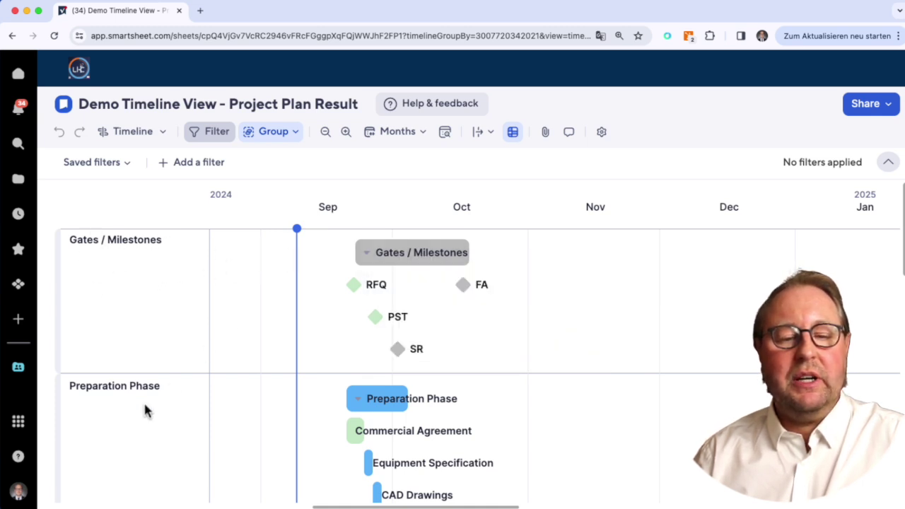
Scroll through the Timeline lanes from Gates / Milestones down to Delivery Acceptance Phase.
scroll(146, 409, "down", 1)
scroll(188, 370, "down", 4)
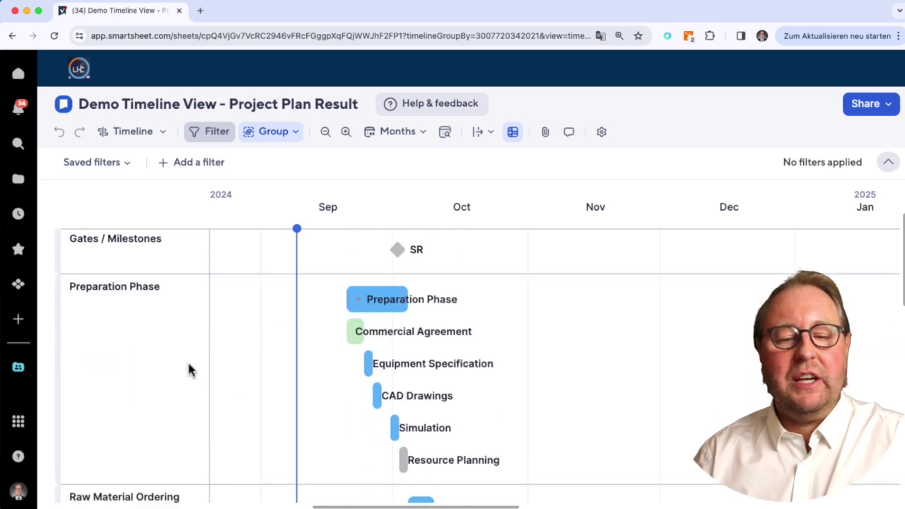
scroll(151, 446, "down", 5)
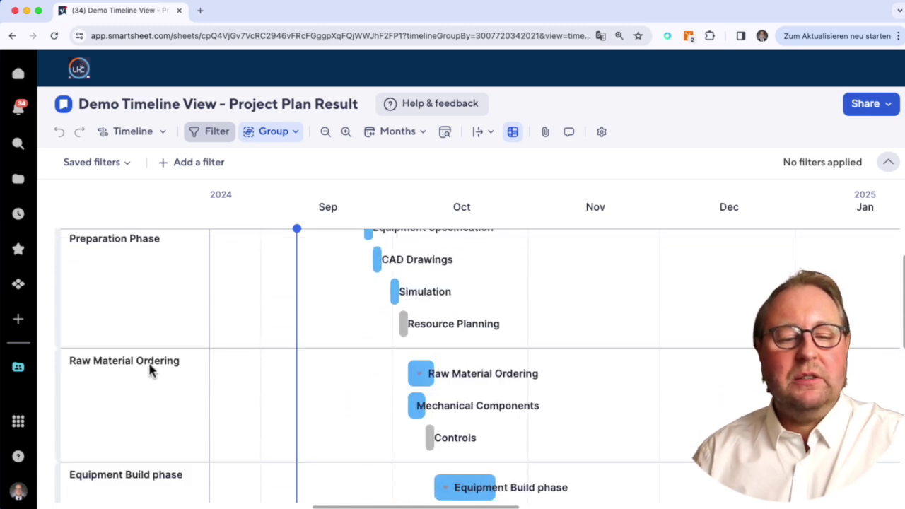
scroll(209, 419, "down", 7)
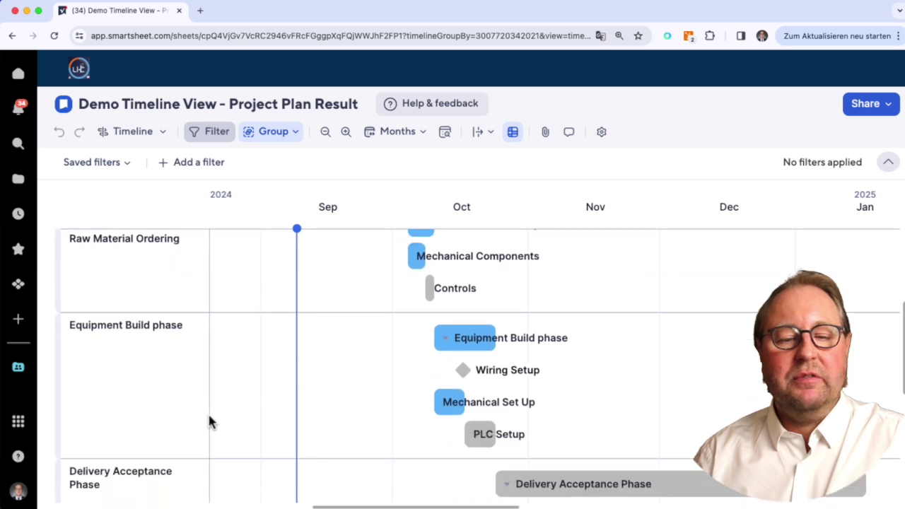
scroll(177, 456, "down", 6)
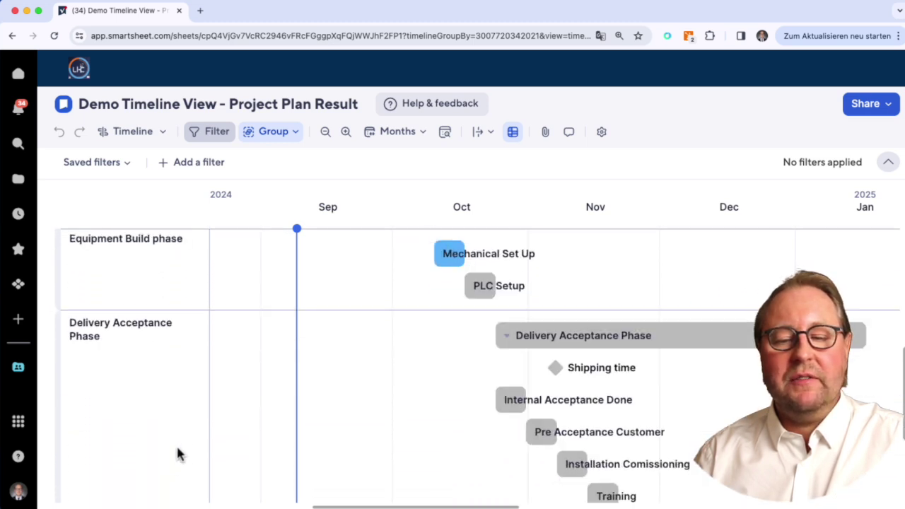
scroll(309, 416, "down", 1)
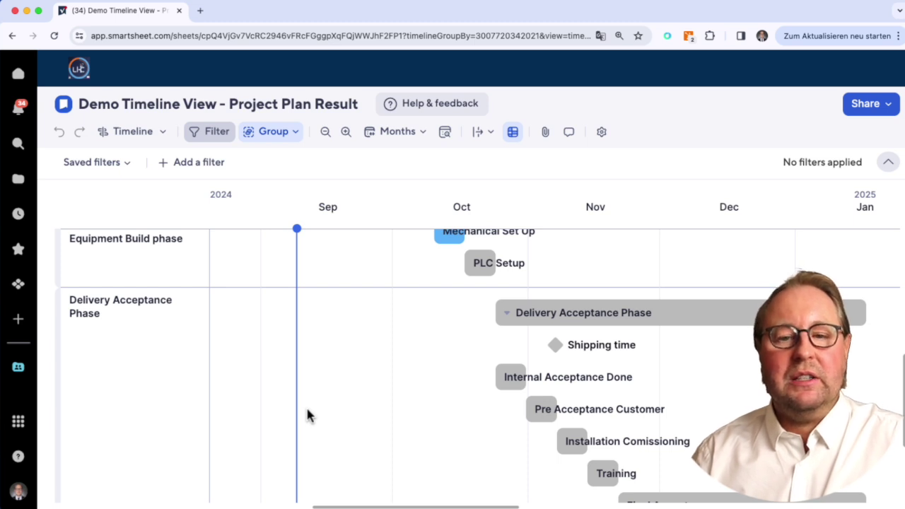
scroll(308, 416, "up", 15)
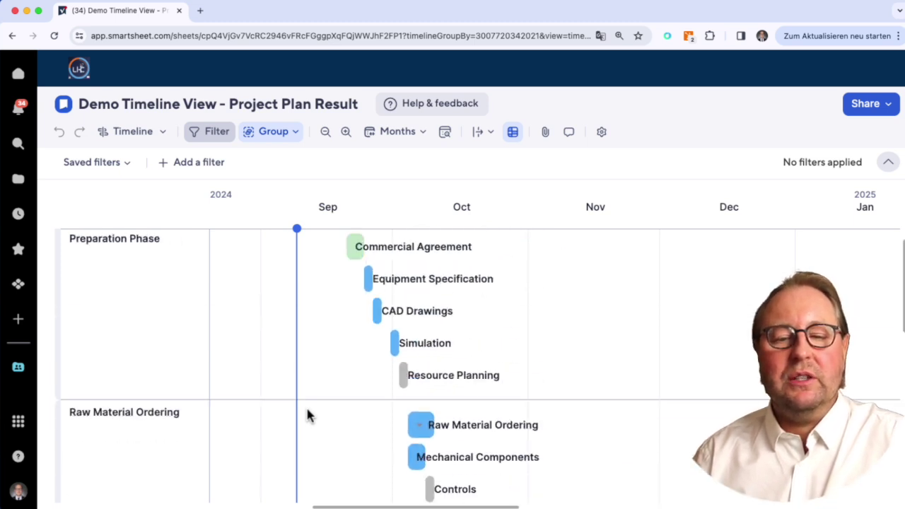
scroll(308, 416, "up", 6)
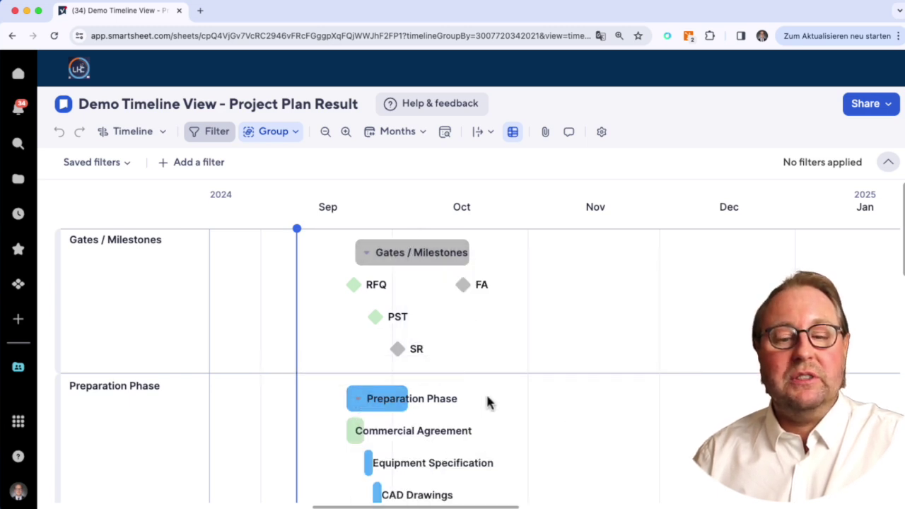
scroll(391, 411, "down", 1)
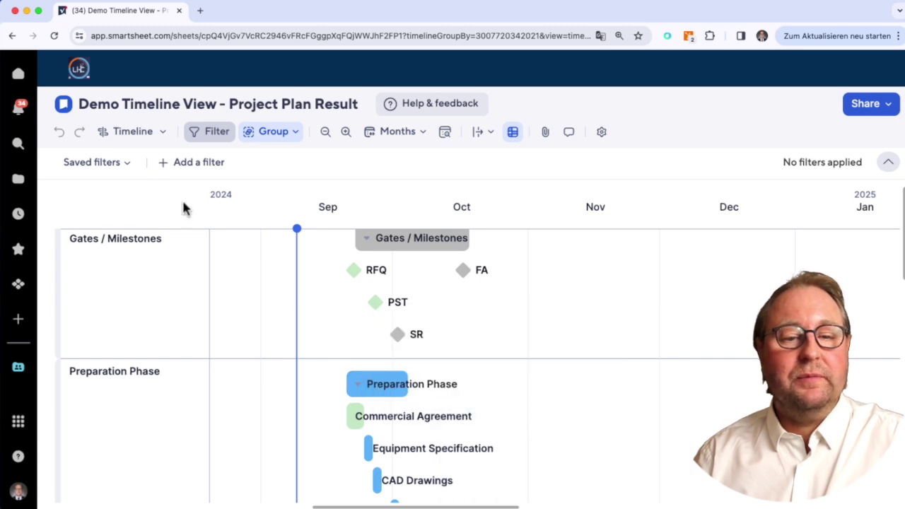
Apply the saved filter Excl1 and scroll through the filtered project plan.
left_click(128, 169)
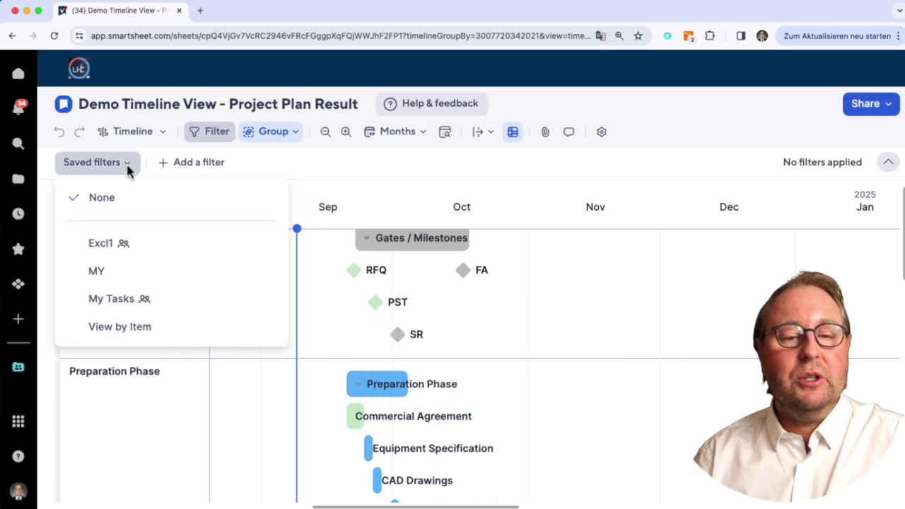
left_click(143, 242)
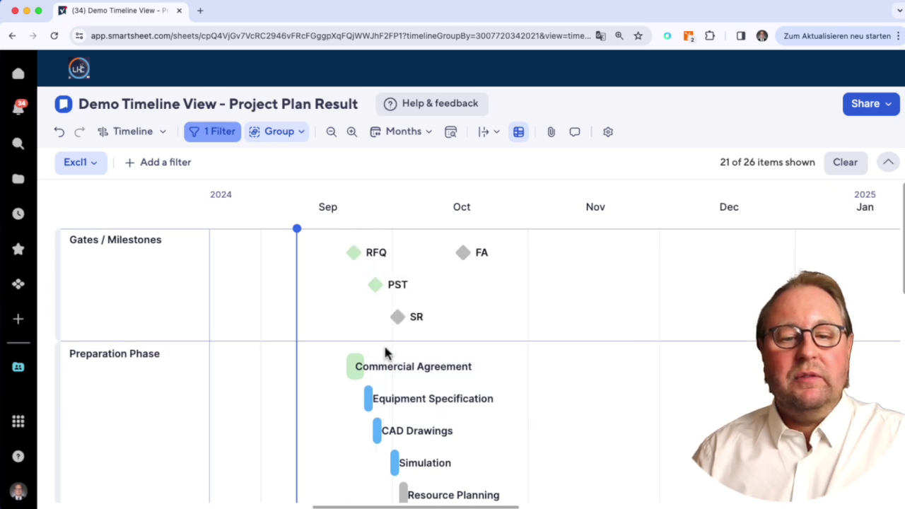
mouse_move(399, 362)
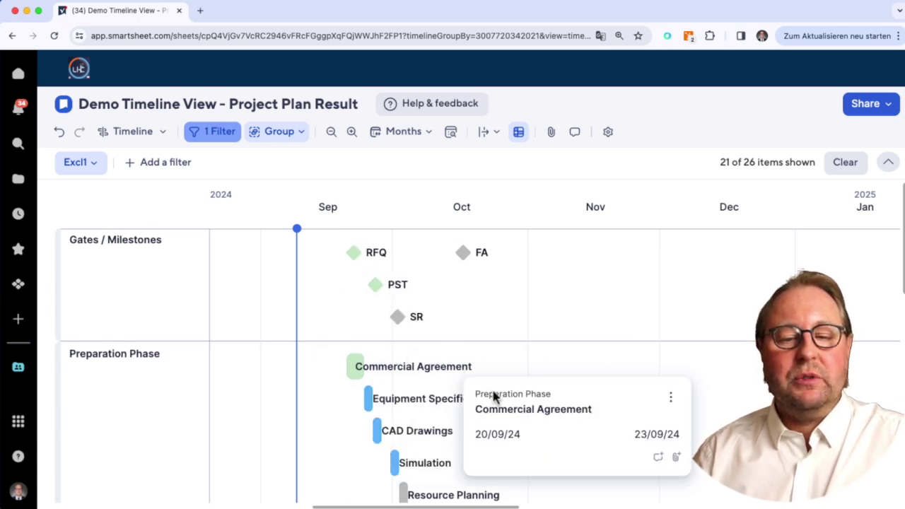
scroll(500, 374, "down", 5)
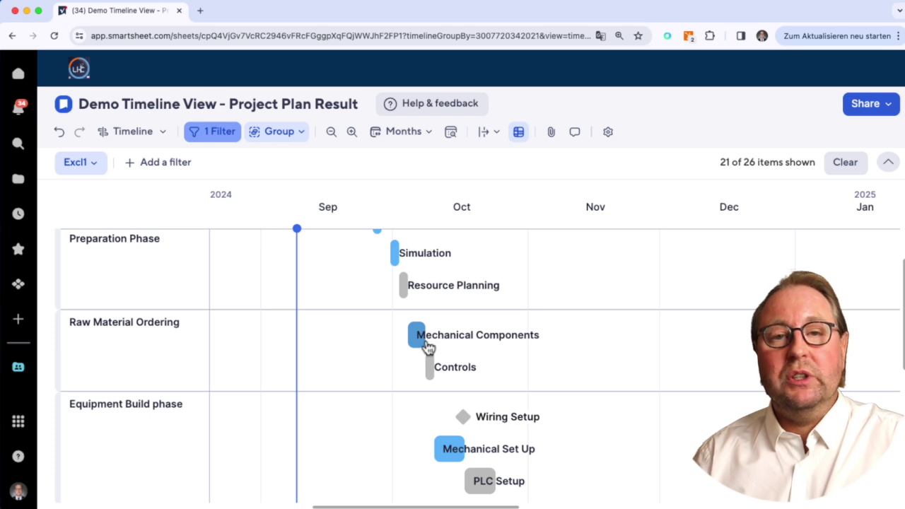
scroll(428, 347, "up", 3)
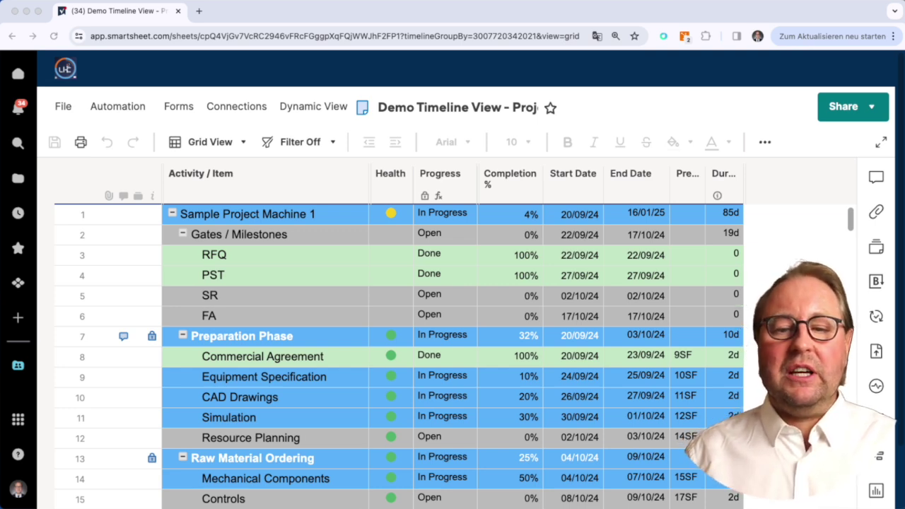
left_click(466, 221)
left_click(467, 219)
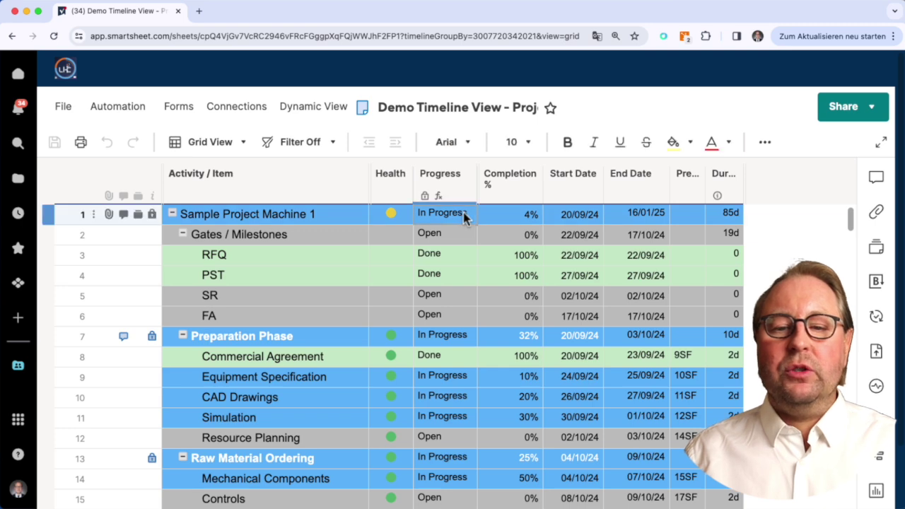
left_click(764, 145)
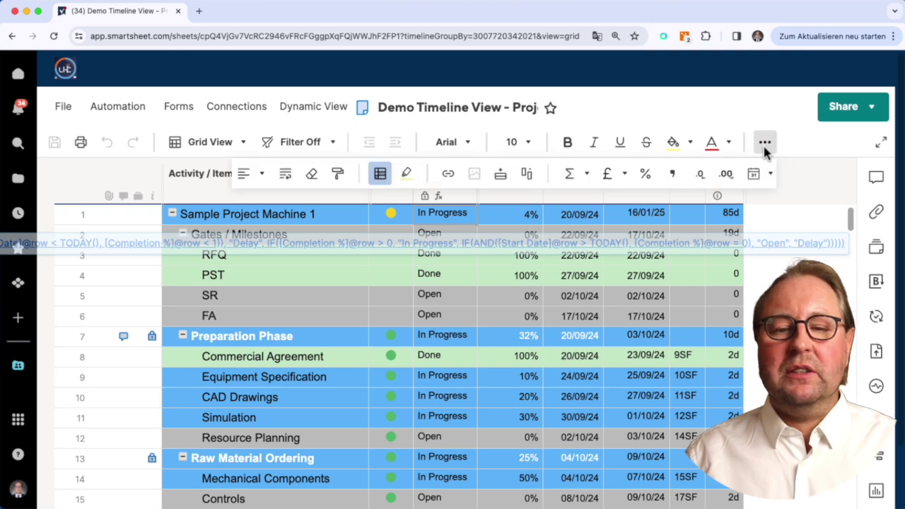
left_click(379, 176)
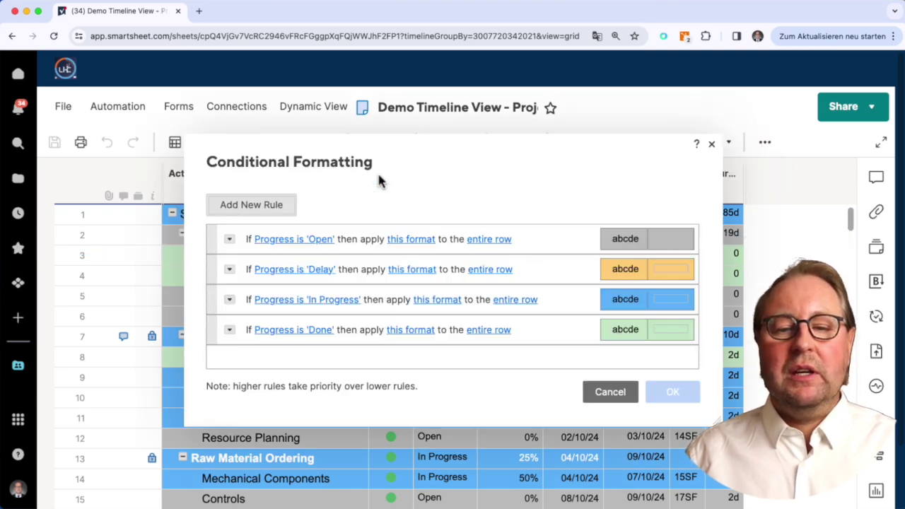
left_click(410, 242)
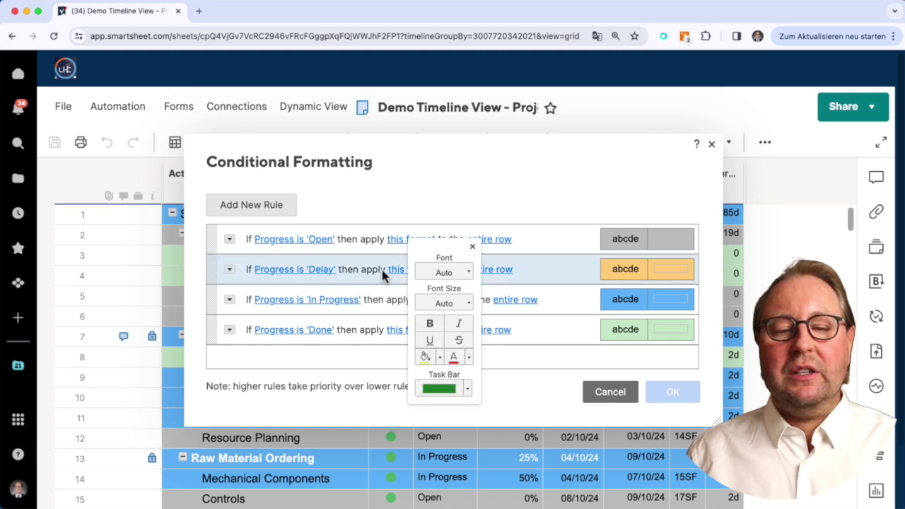
left_click(403, 201)
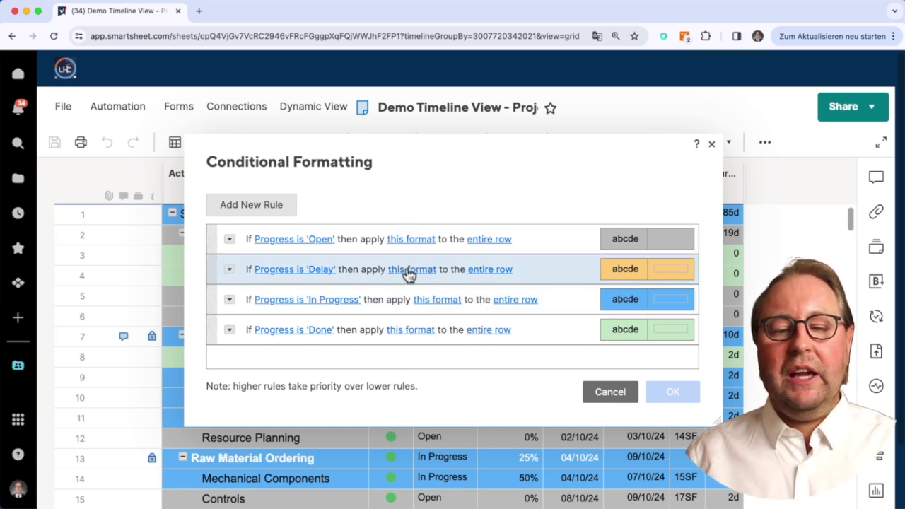
left_click(406, 271)
left_click(466, 418)
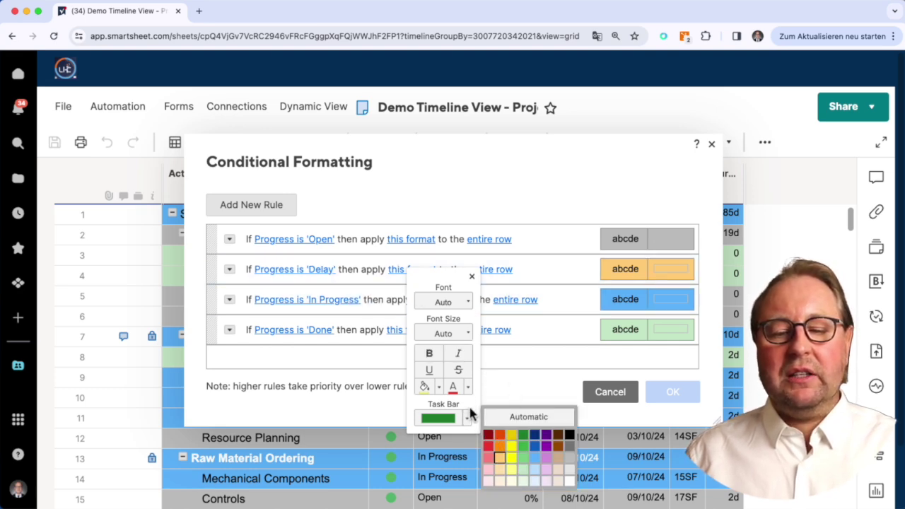
left_click(521, 385)
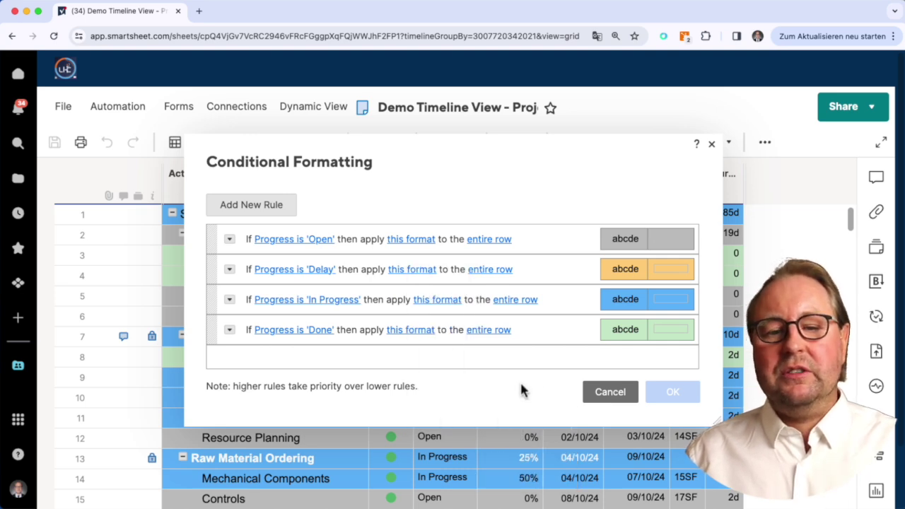
left_click(453, 304)
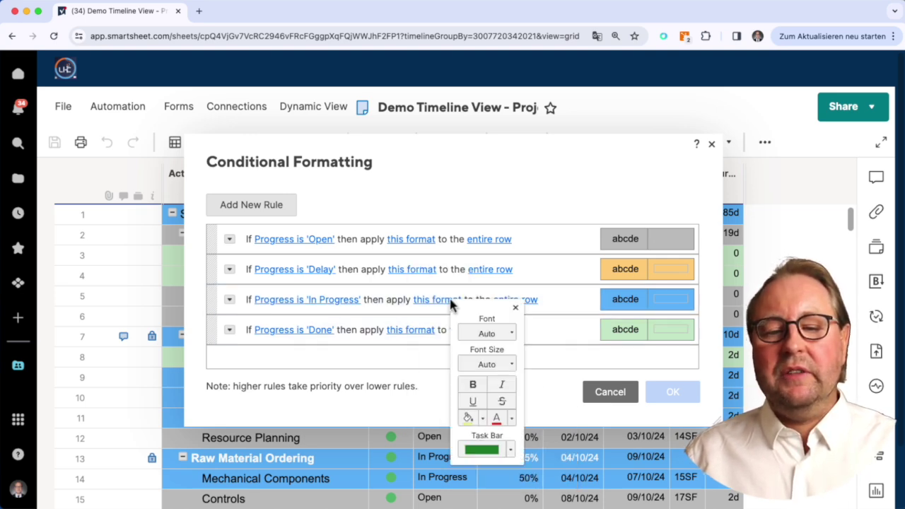
left_click(510, 451)
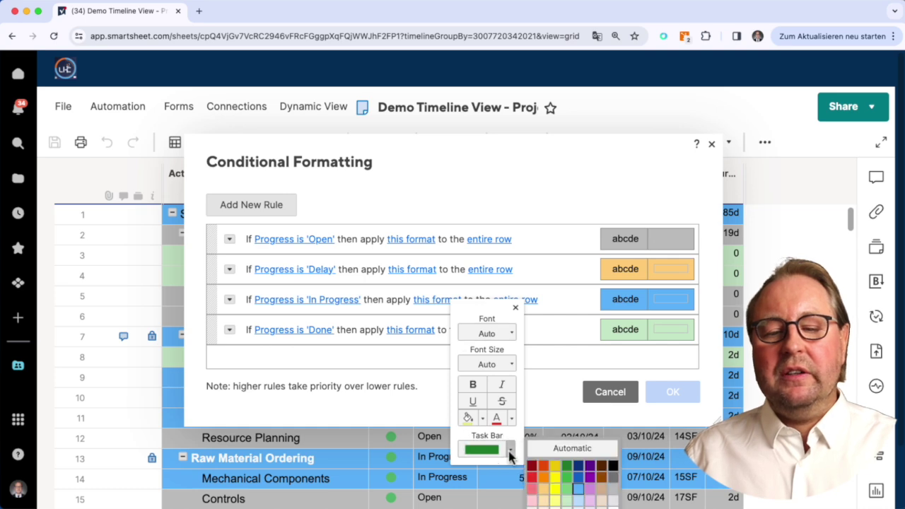
left_click(580, 382)
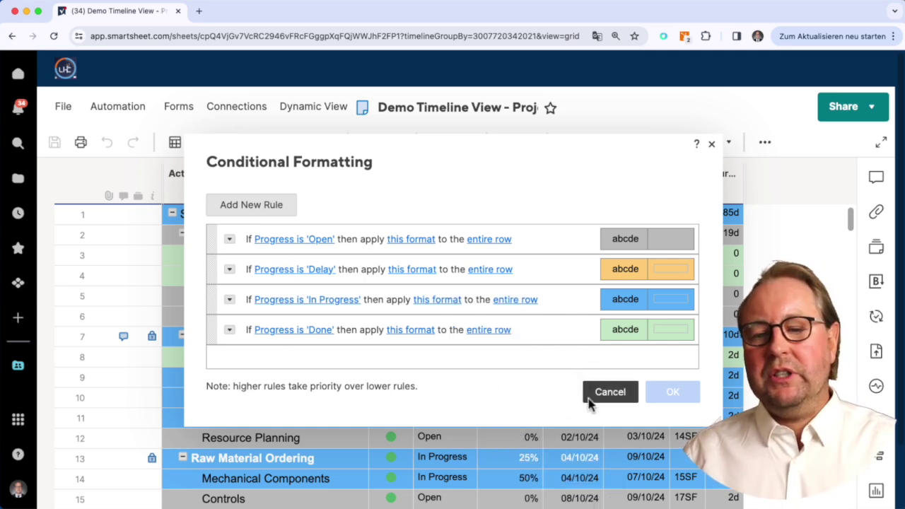
left_click(609, 393)
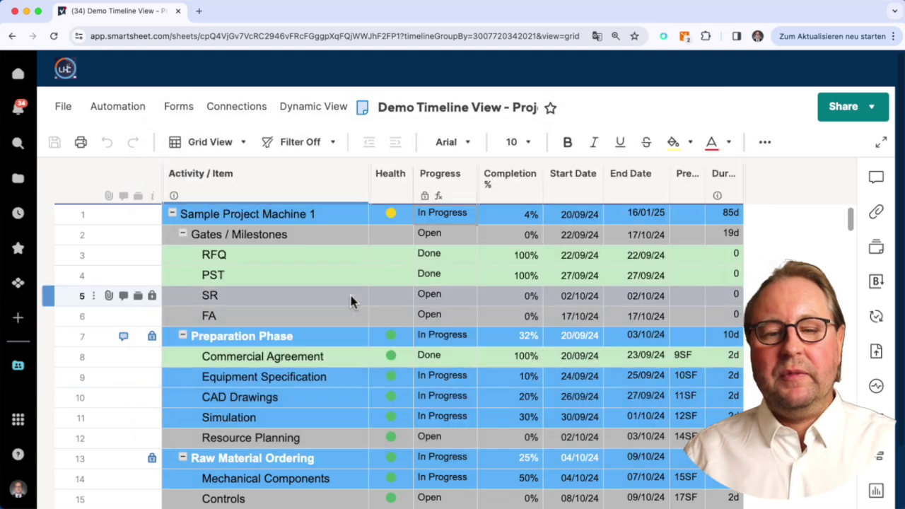
right_click(262, 195)
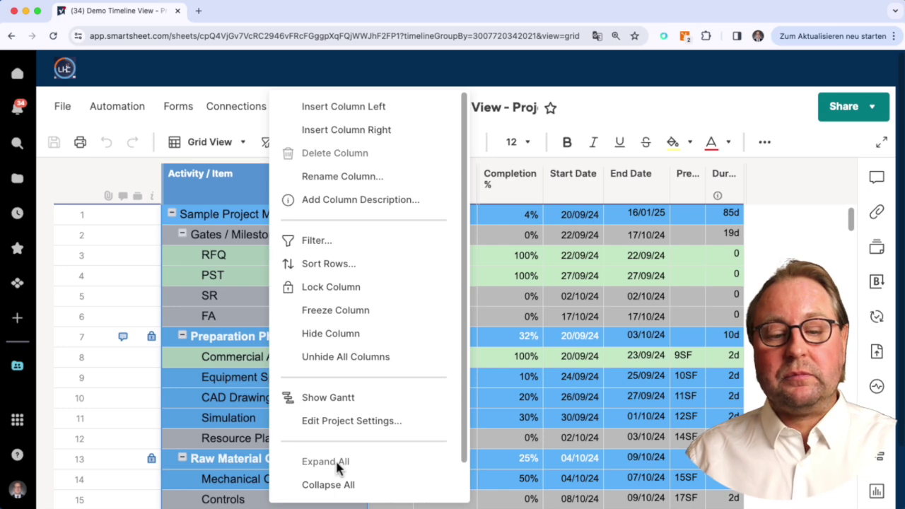
Unhide all columns and inspect the Group formula in rows 2–4.
scroll(337, 468, "down", 1)
left_click(342, 341)
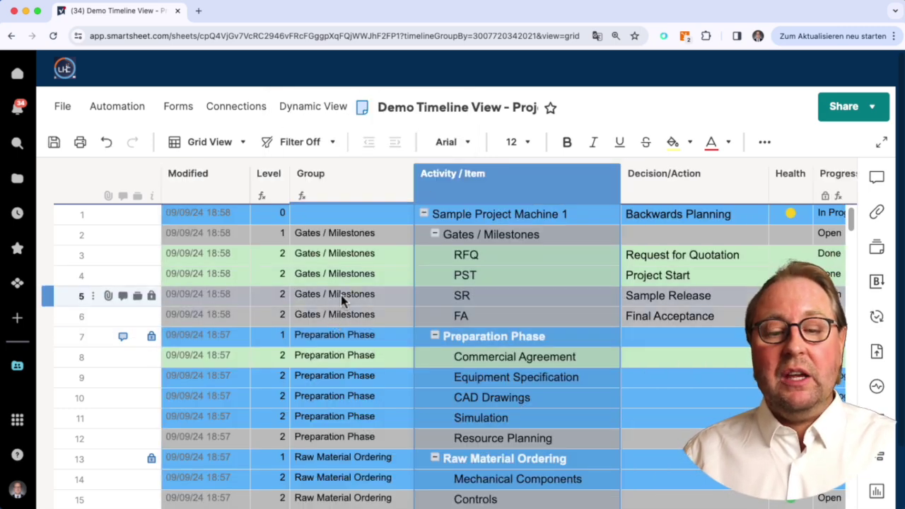
left_click(356, 241)
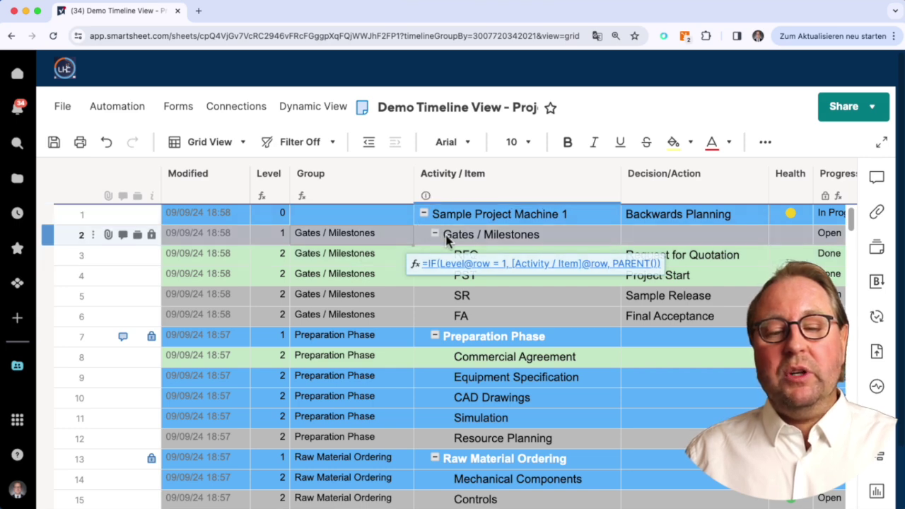
left_click(381, 254)
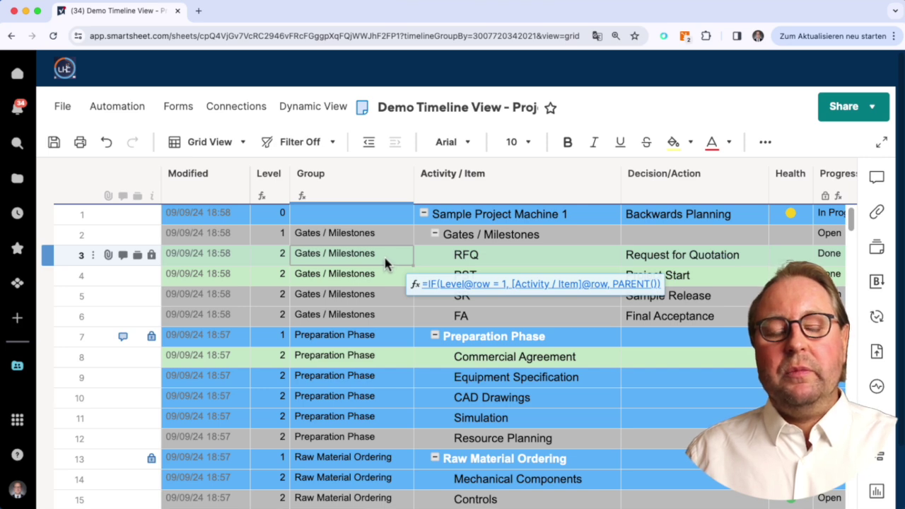
left_click(439, 259)
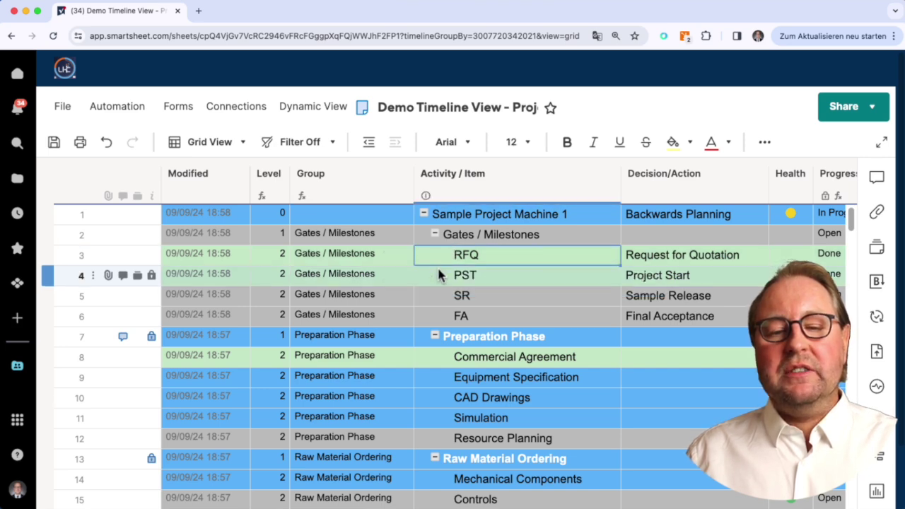
left_click(439, 275)
left_click(354, 282)
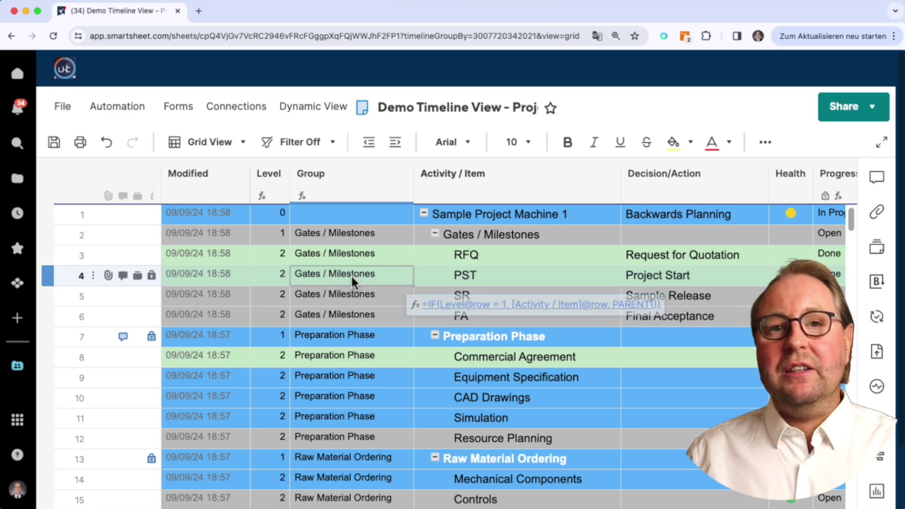
Select the Gates / Milestones rows 2–6 and their Group values.
left_click(464, 235)
left_click(476, 320, "shift")
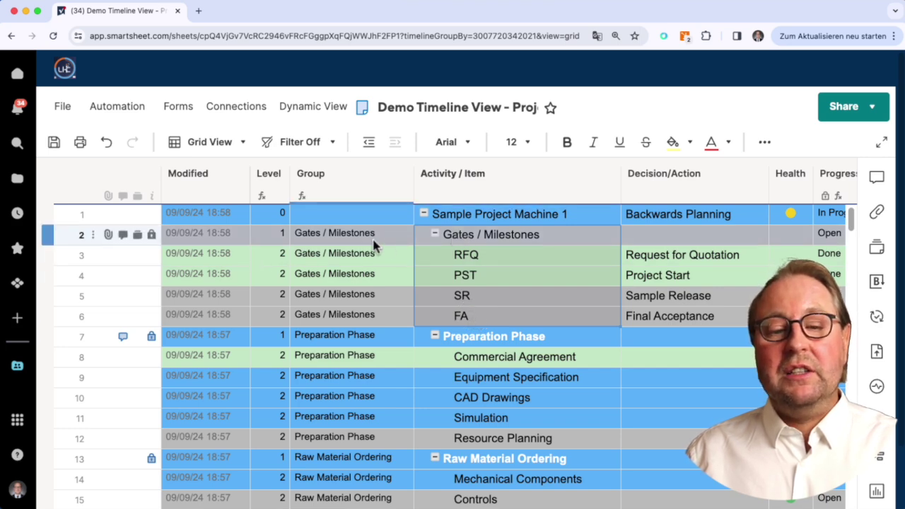
left_click_drag(370, 242, 378, 313)
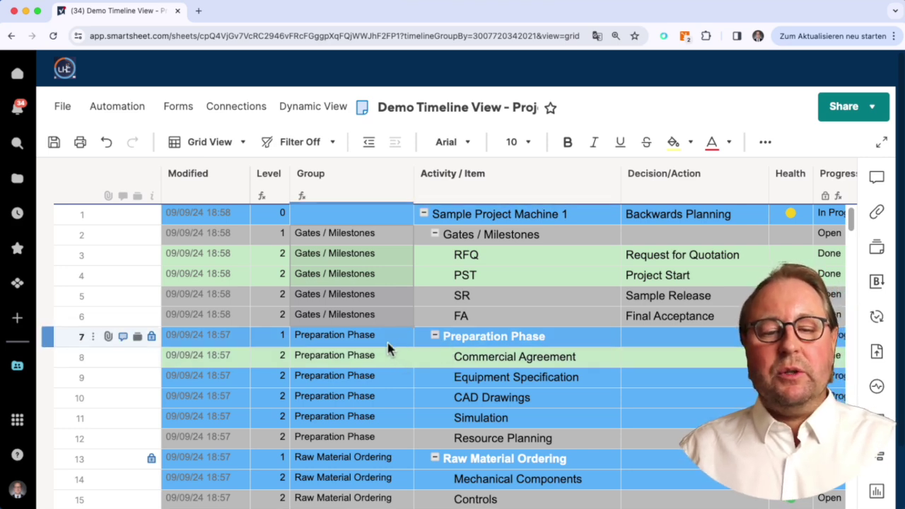
left_click_drag(389, 351, 396, 405)
scroll(397, 405, "down", 2)
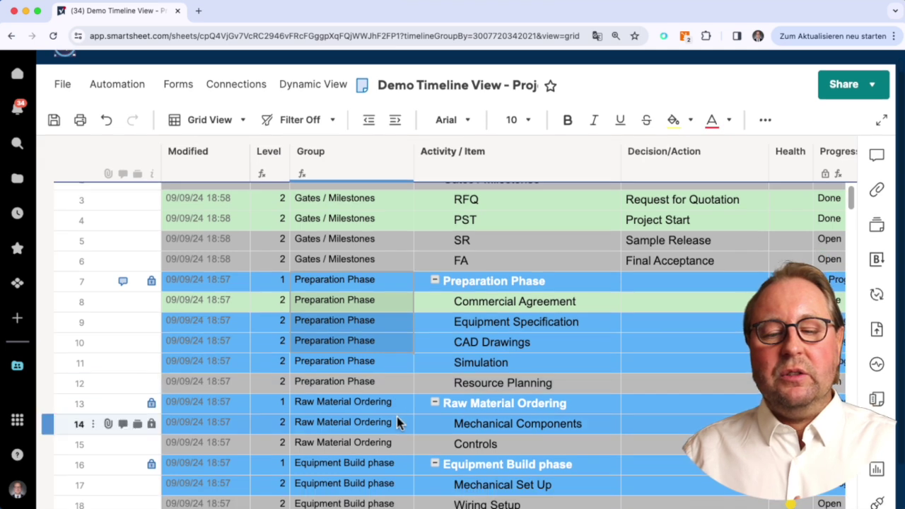
scroll(397, 417, "down", 3)
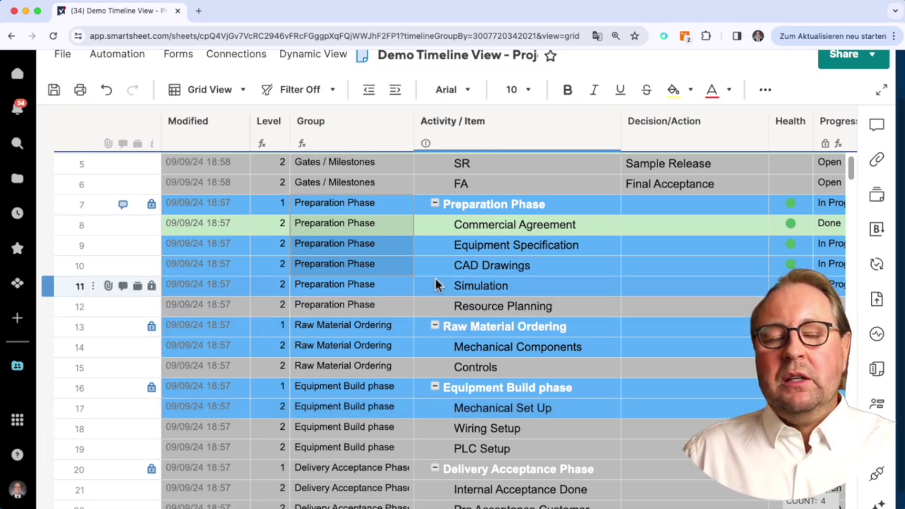
Open the Group column's properties to show its Dropdown list of five phase values.
right_click(382, 138)
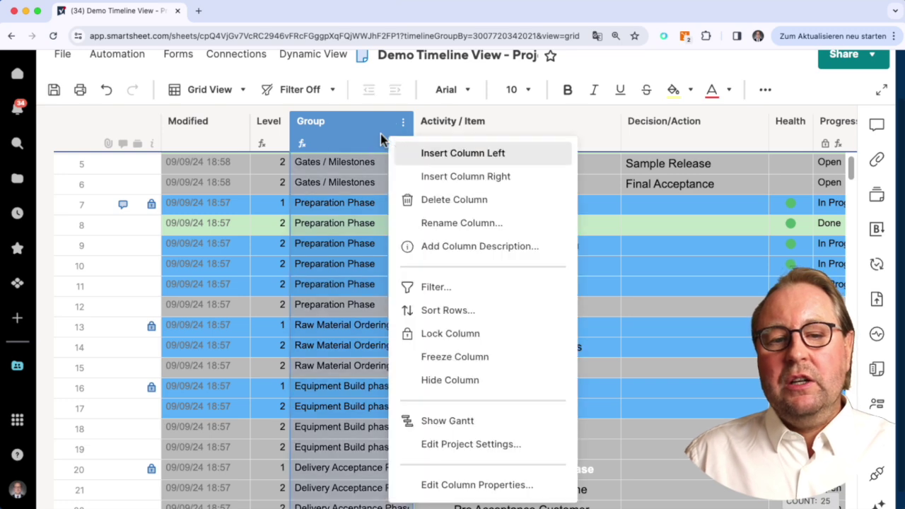
left_click(461, 485)
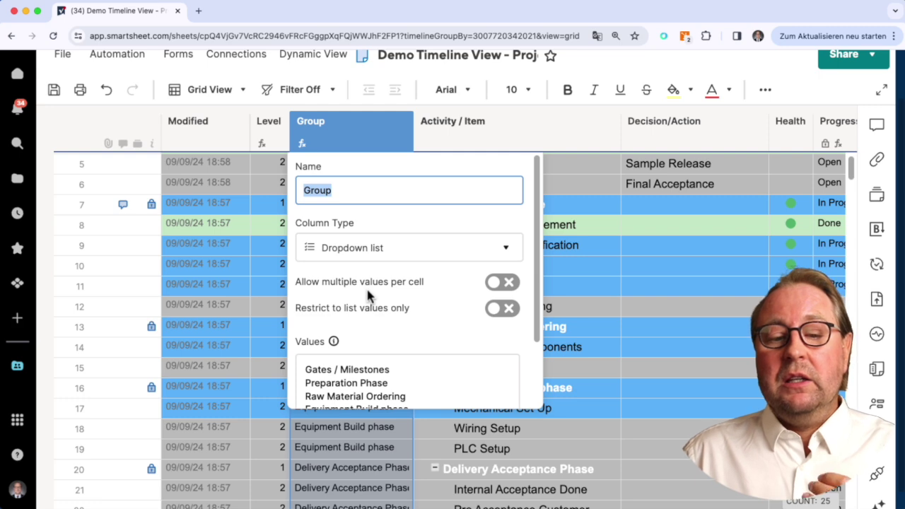
scroll(366, 287, "down", 1)
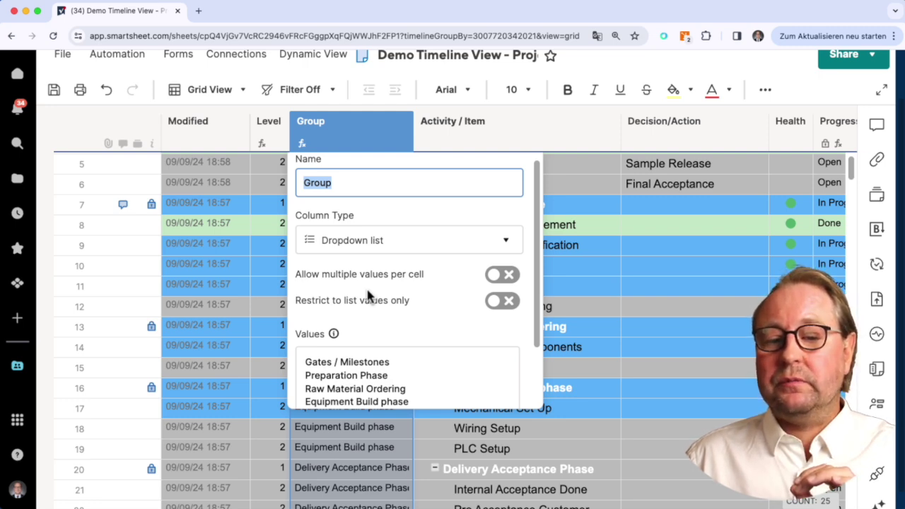
scroll(369, 296, "down", 2)
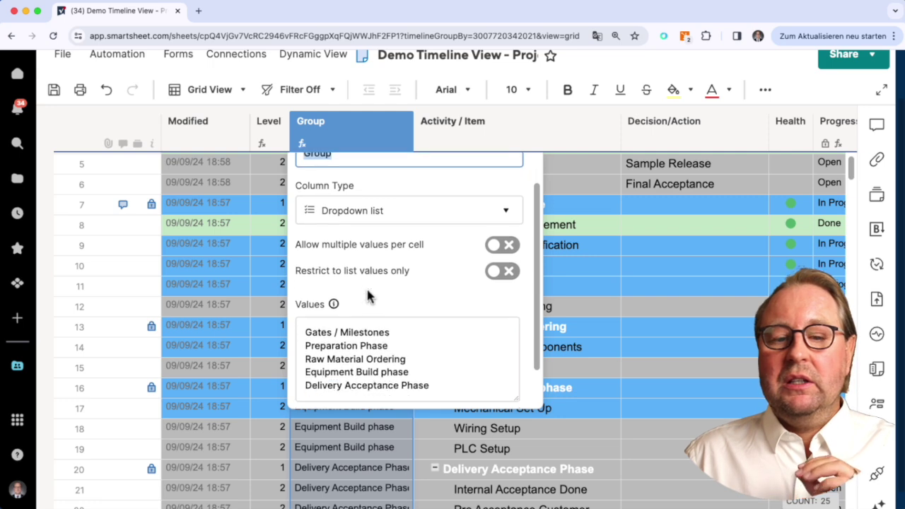